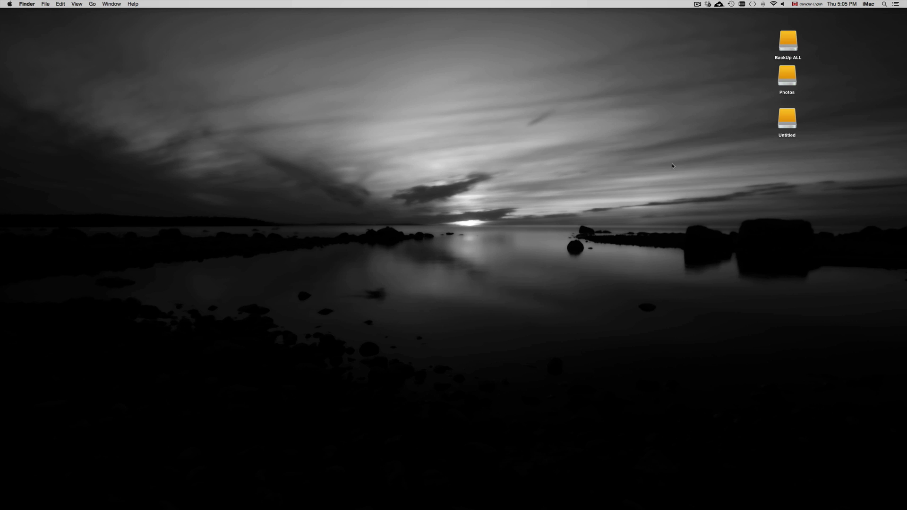
# - Launch Disk Utility via Spotlight search for 'disk' and move its window to the right
pyautogui.click(883, 5)
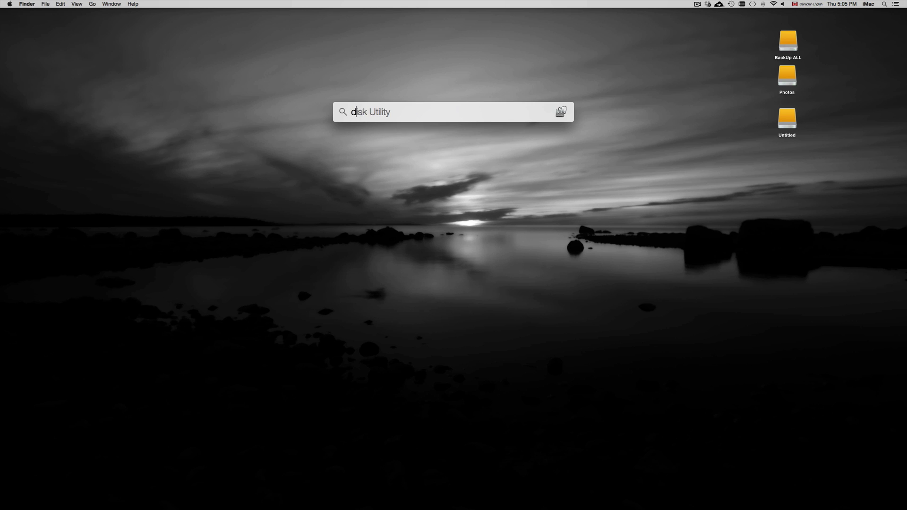
pyautogui.write('disk')
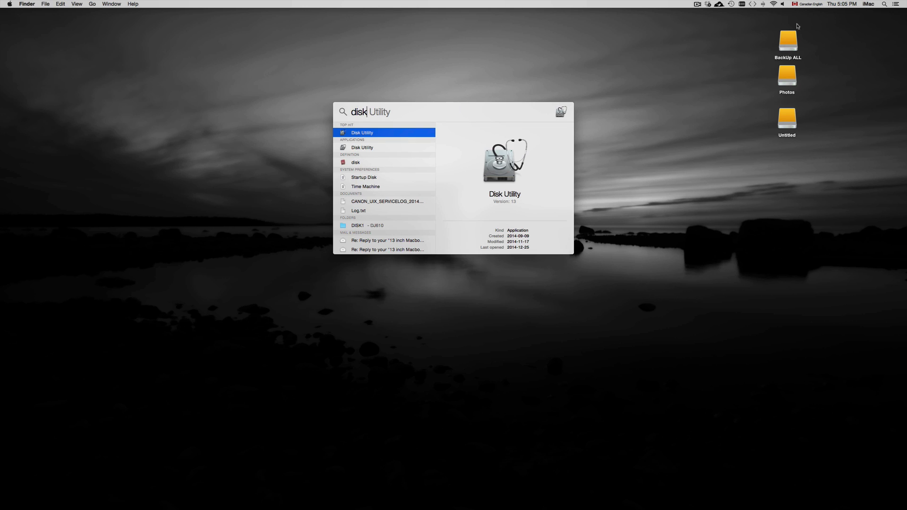
pyautogui.click(362, 148)
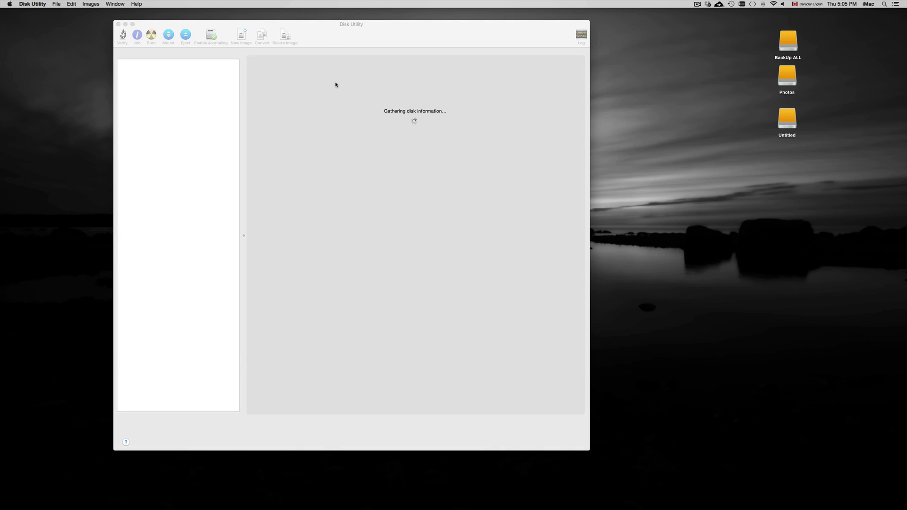
pyautogui.moveTo(433, 46); pyautogui.dragTo(607, 48)
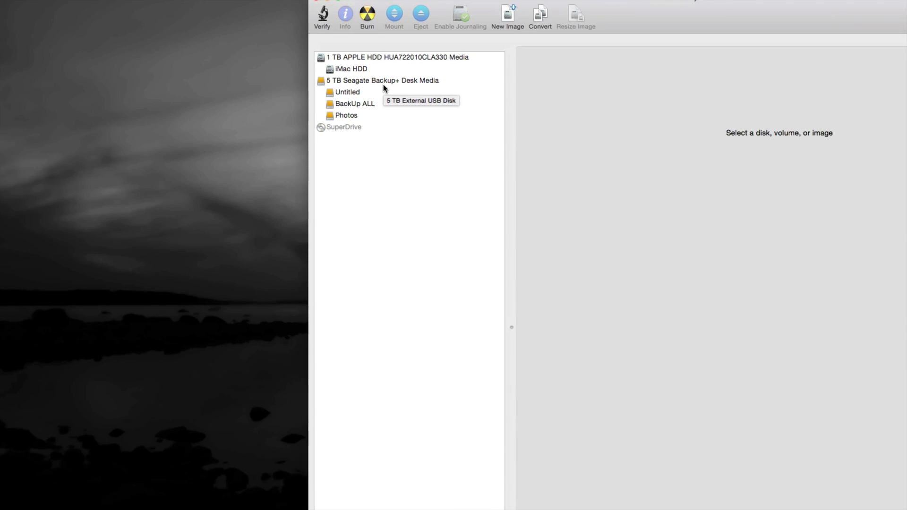
# - Review the Seagate drive's Erase settings with Mac OS Extended (Journaled) format and its partition layout
pyautogui.click(389, 80)
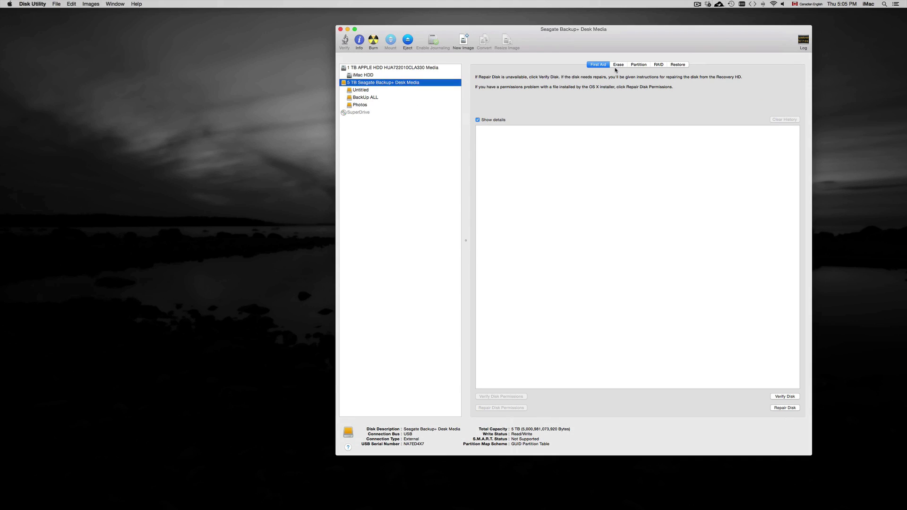
pyautogui.click(618, 64)
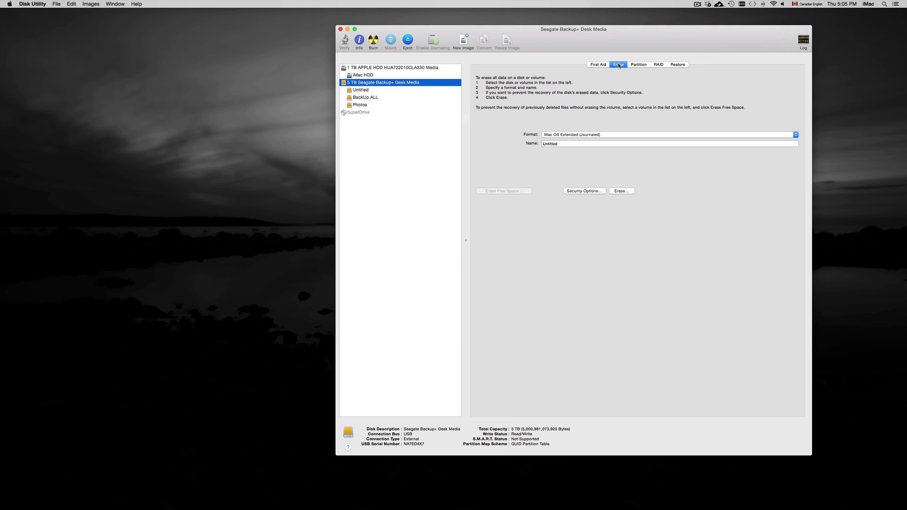
pyautogui.click(581, 135)
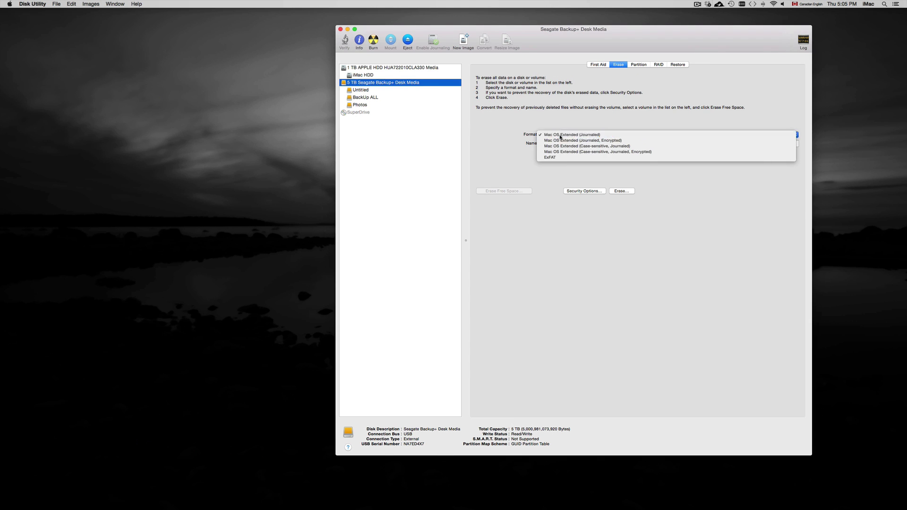
pyautogui.click(556, 135)
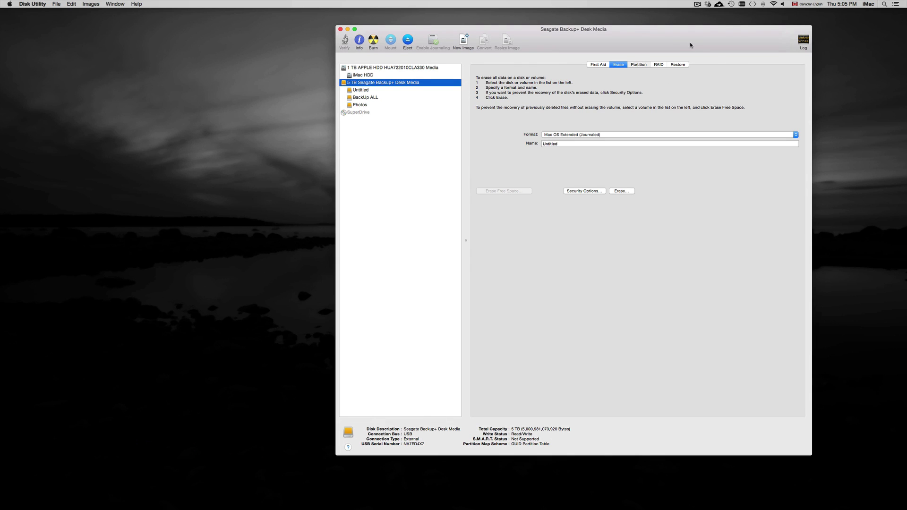
pyautogui.click(638, 64)
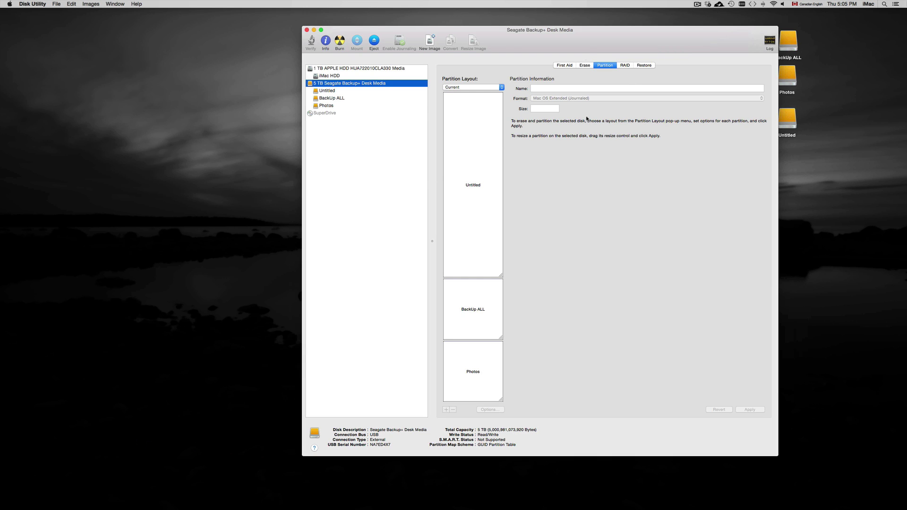
pyautogui.click(585, 65)
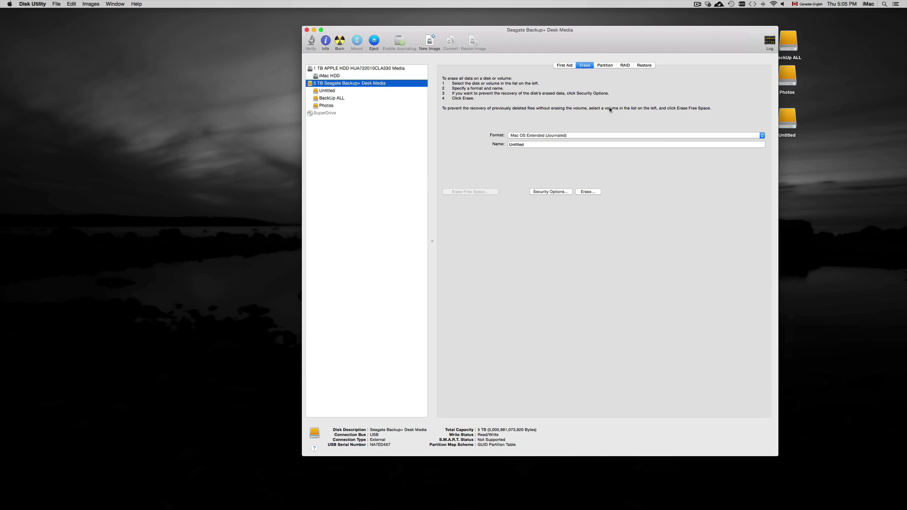
pyautogui.click(569, 135)
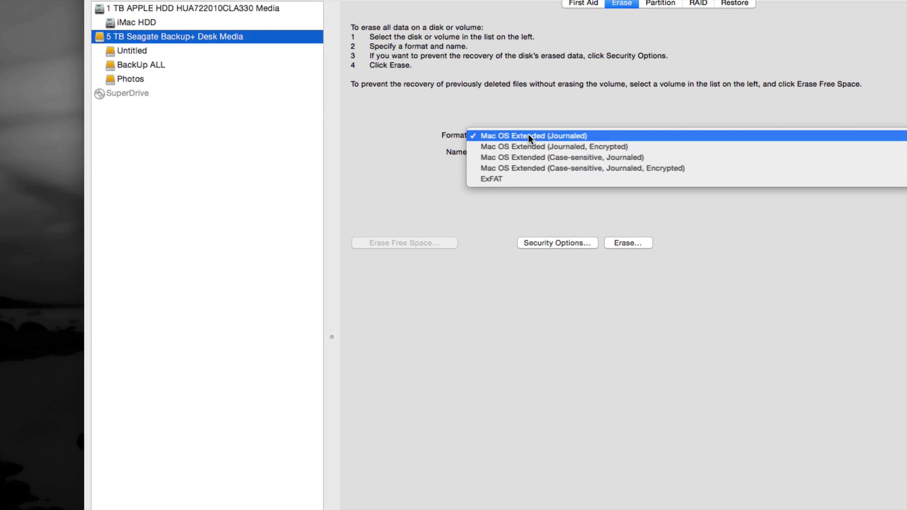
pyautogui.click(530, 135)
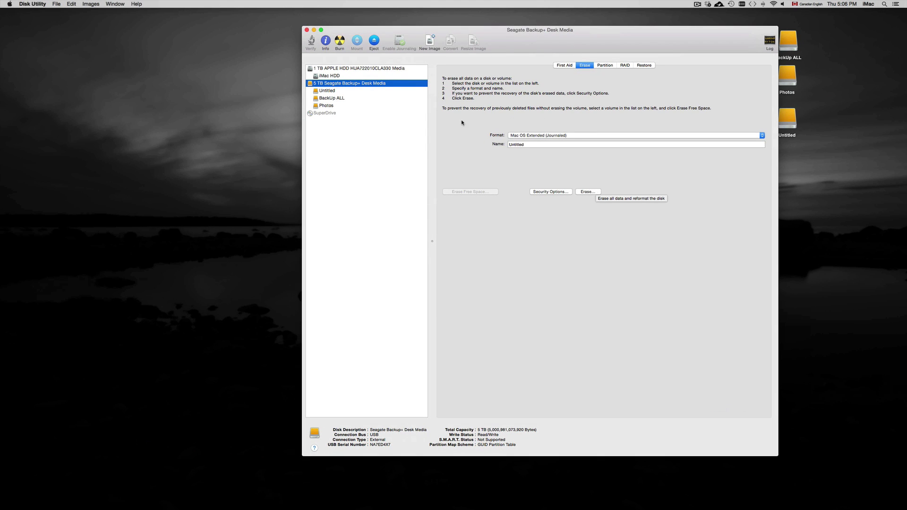
# - Close Disk Utility, tidy the Photos desktop icon, and launch System Preferences from the Dock
pyautogui.click(306, 31)
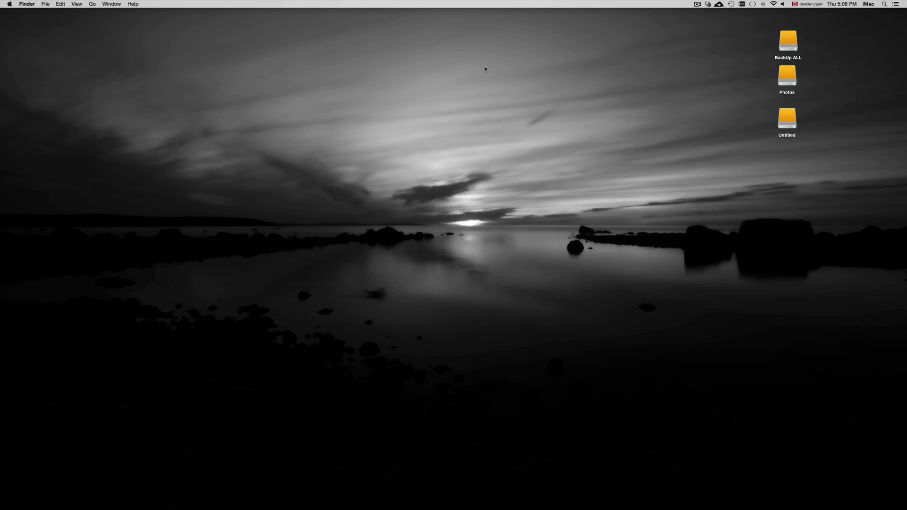
pyautogui.moveTo(786, 80); pyautogui.dragTo(791, 88)
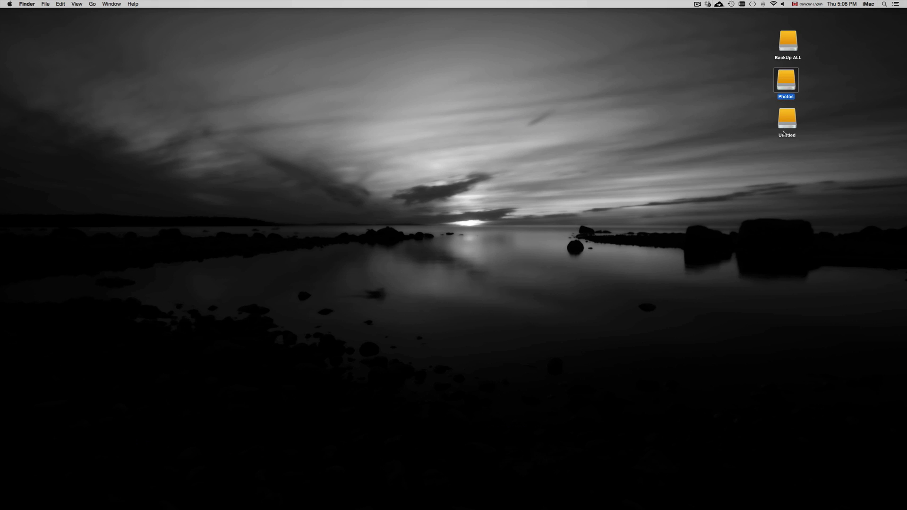
pyautogui.click(736, 95)
pyautogui.click(381, 498)
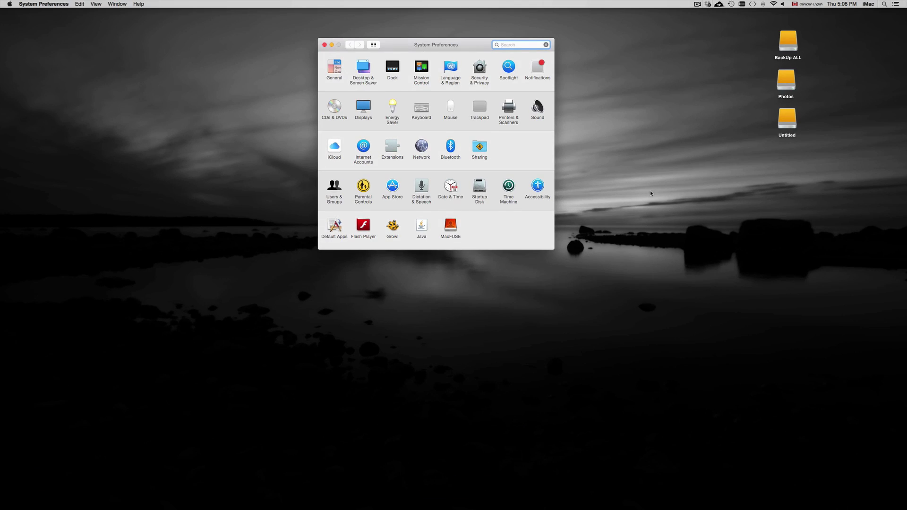
pyautogui.click(883, 3)
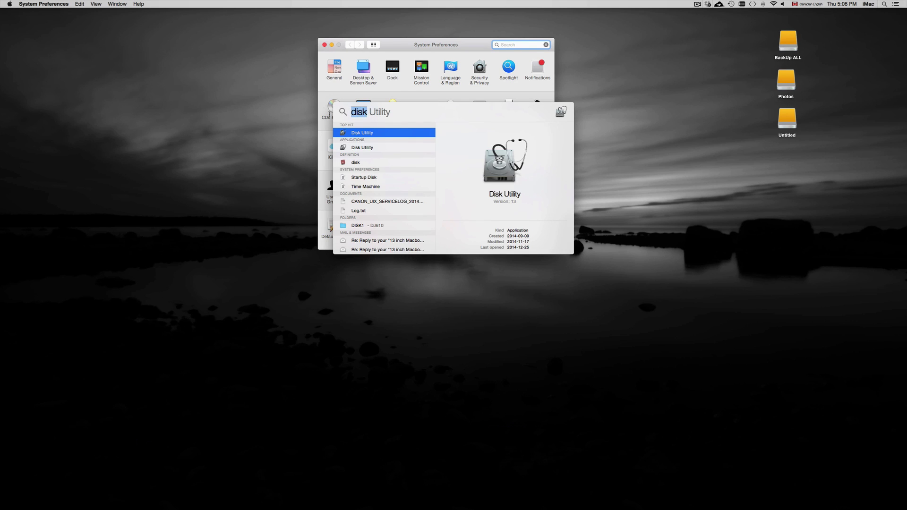
pyautogui.write('y')
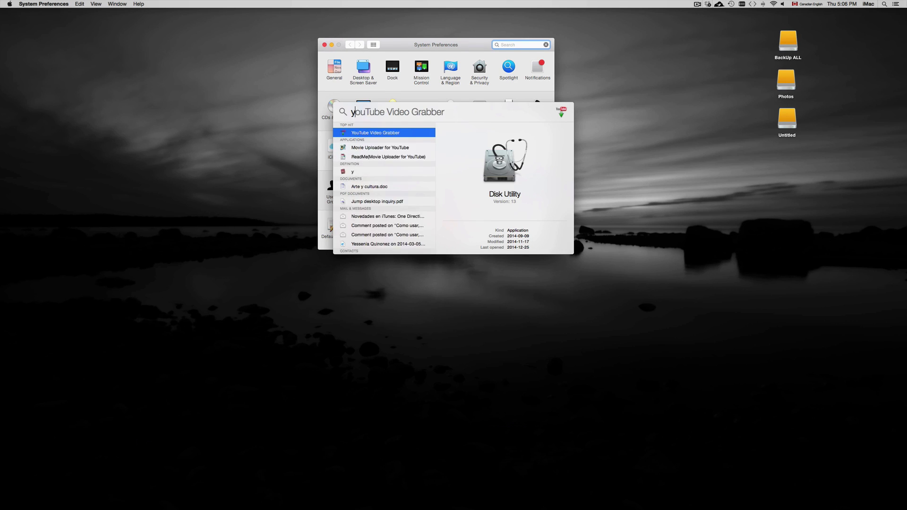
pyautogui.press('BackSpace')
pyautogui.write('sys')
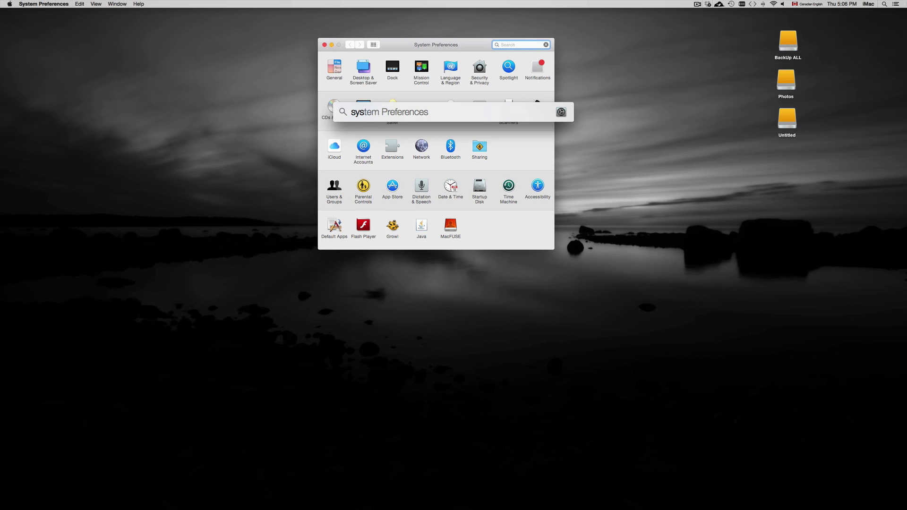
pyautogui.press('Escape')
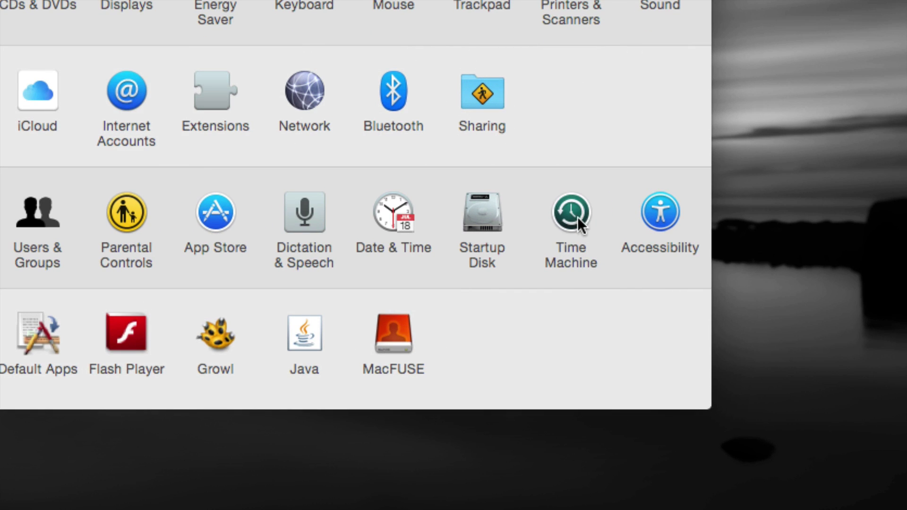
pyautogui.click(578, 214)
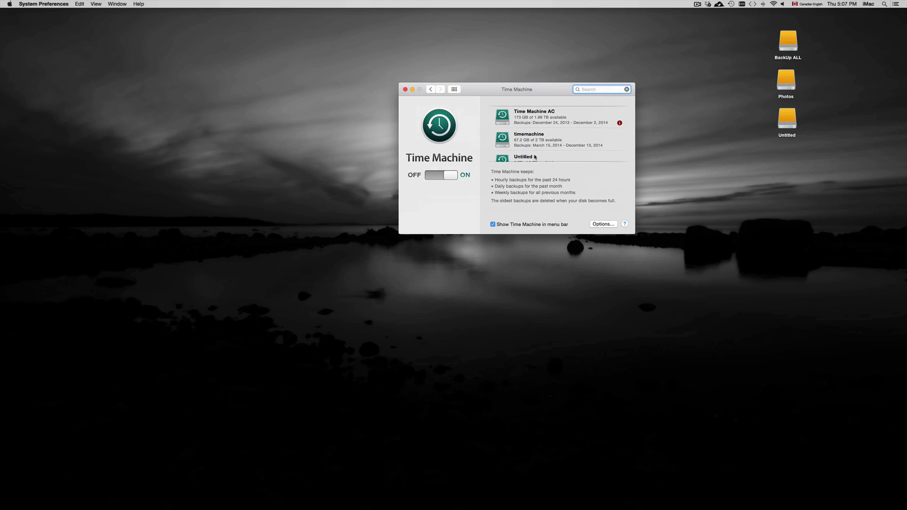
pyautogui.scroll(-3, 532, 157)
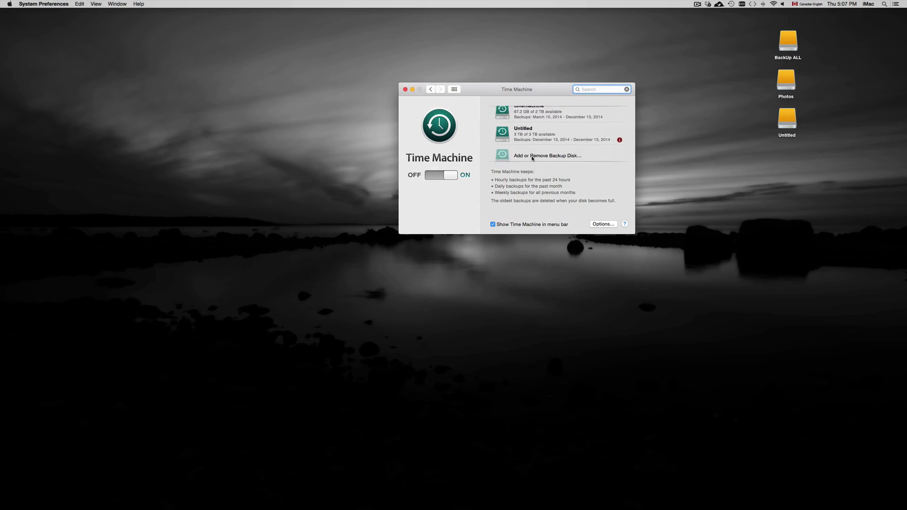
pyautogui.scroll(3, 532, 157)
pyautogui.scroll(-4, 532, 157)
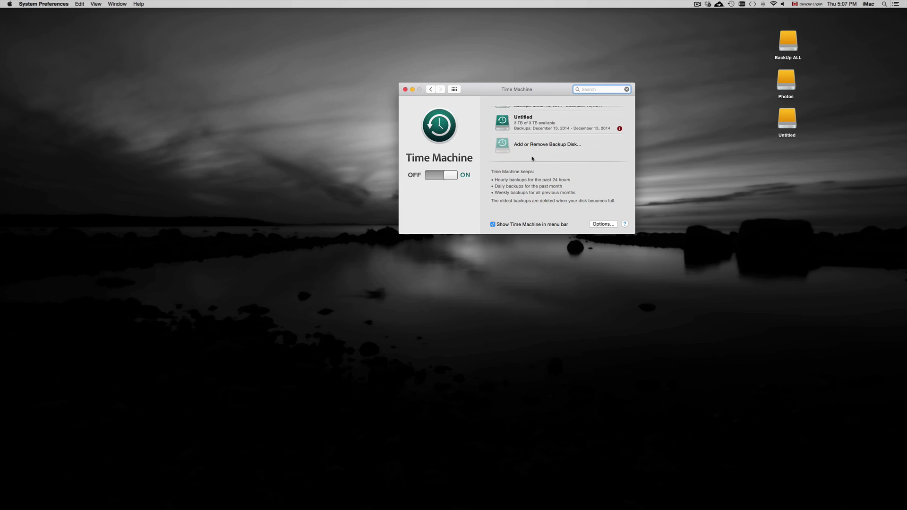
pyautogui.scroll(2, 532, 157)
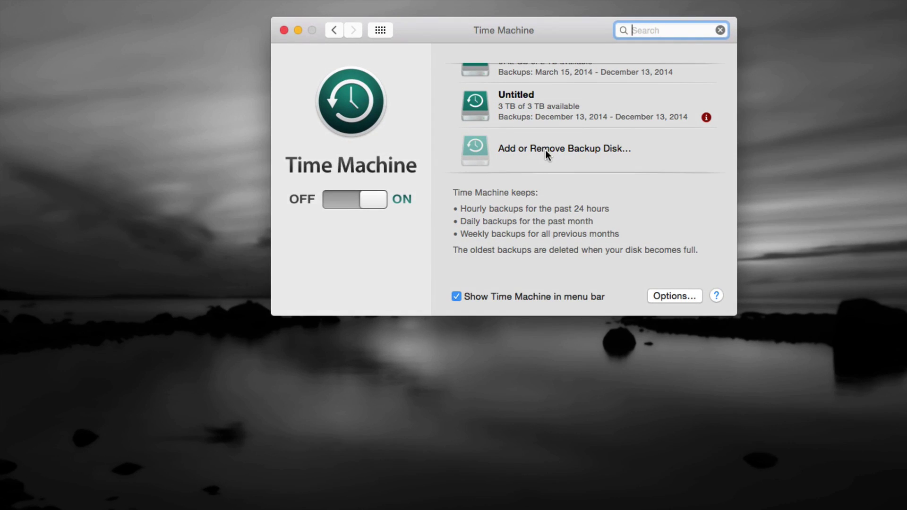
# - Consider the 3 TB Untitled drive in Time Machine's disk chooser, then cancel without adding it
pyautogui.click(545, 149)
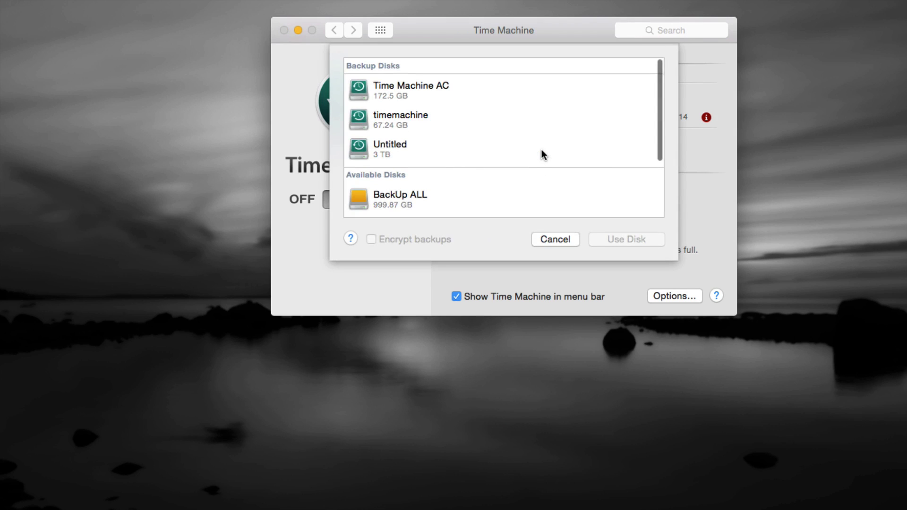
pyautogui.scroll(-1, 454, 174)
pyautogui.scroll(-2, 454, 174)
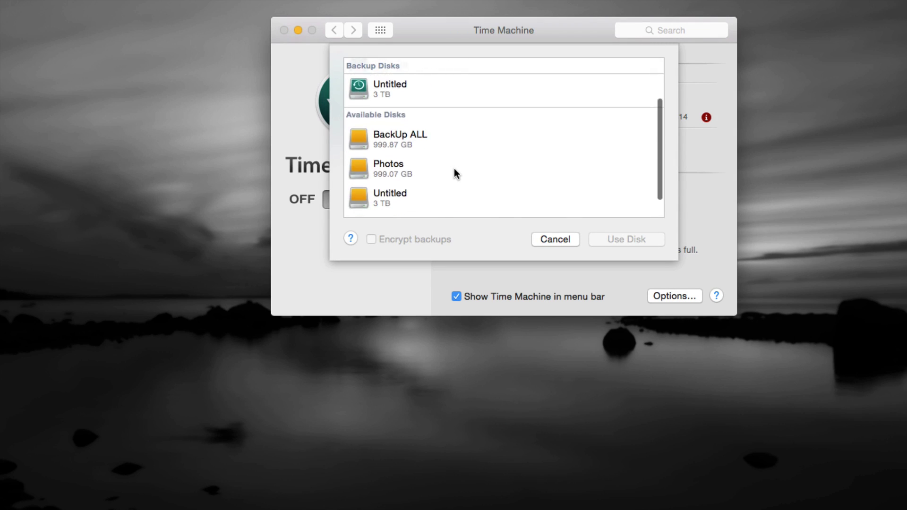
pyautogui.scroll(-2, 455, 174)
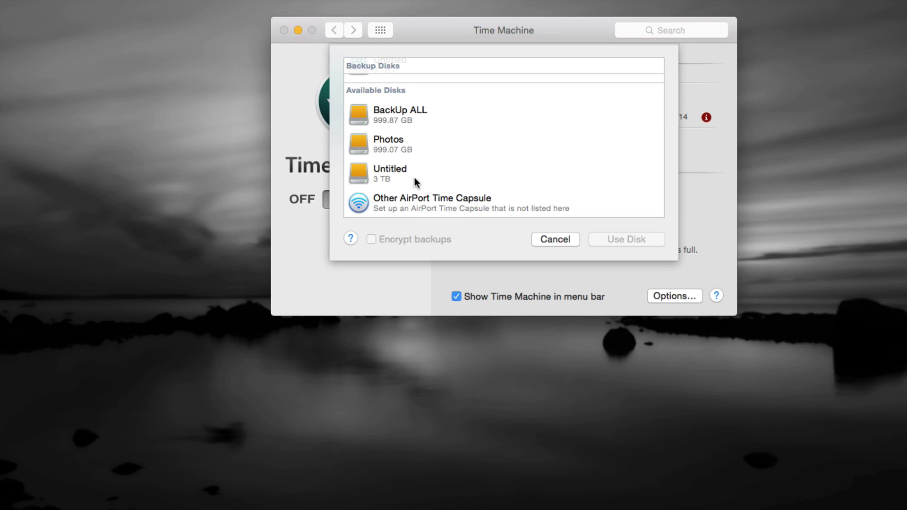
pyautogui.click(368, 173)
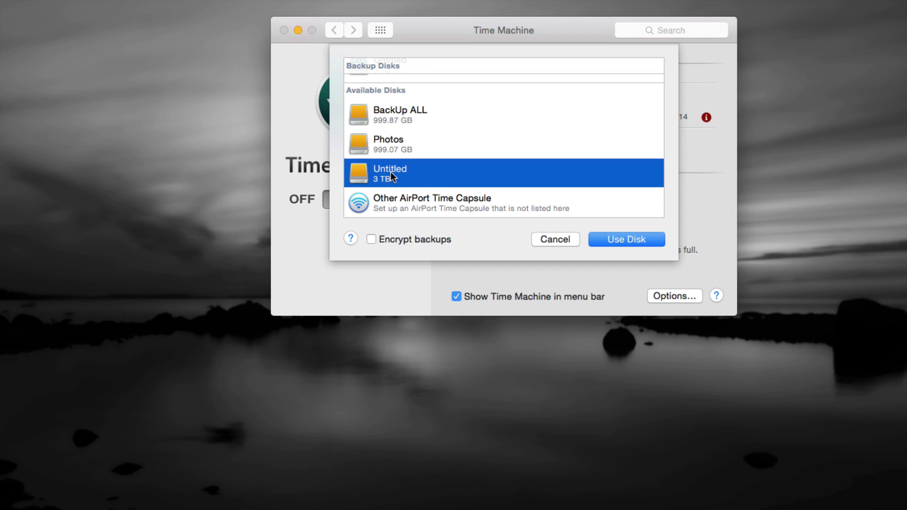
pyautogui.click(549, 239)
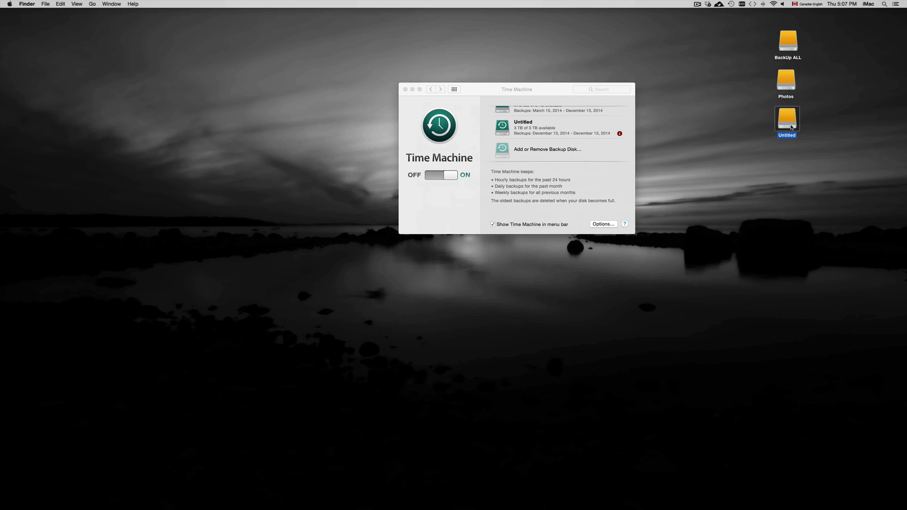
# - Rename the Untitled desktop drive to TimeMachineiMac and reposition its icon
pyautogui.moveTo(786, 120); pyautogui.dragTo(758, 158)
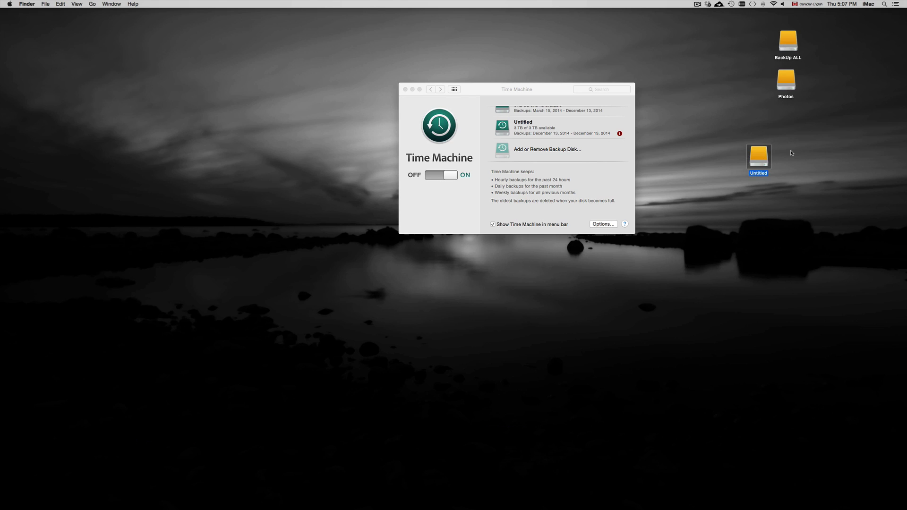
pyautogui.click(793, 154)
pyautogui.click(756, 159)
pyautogui.press('Return')
pyautogui.press('BackSpace')
pyautogui.write('imeMachon')
pyautogui.press('BackSpace')
pyautogui.press('BackSpace')
pyautogui.write('in')
pyautogui.write('eiM')
pyautogui.write('ac')
pyautogui.click(822, 161)
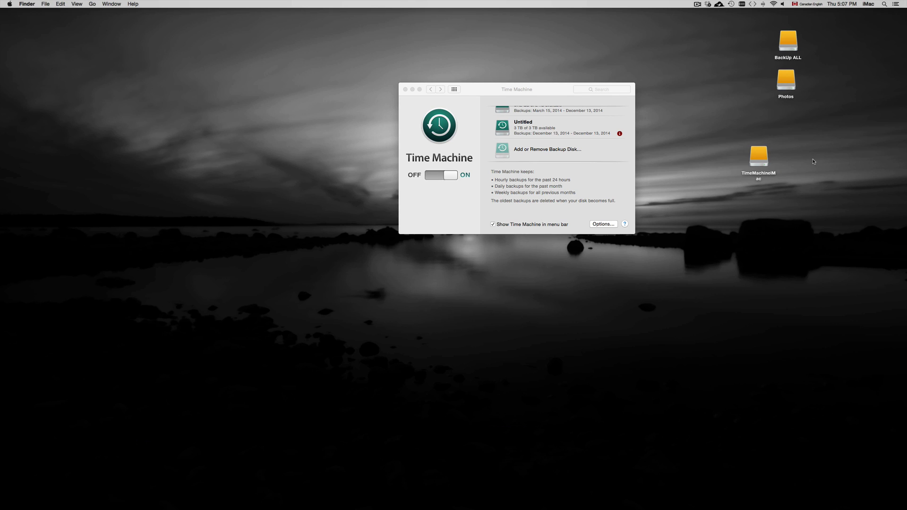
pyautogui.moveTo(770, 162); pyautogui.dragTo(777, 153)
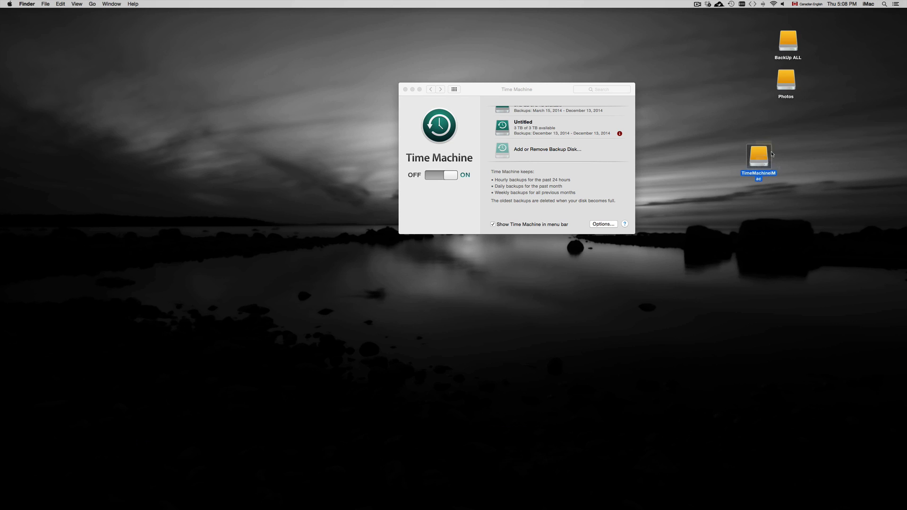
pyautogui.click(792, 152)
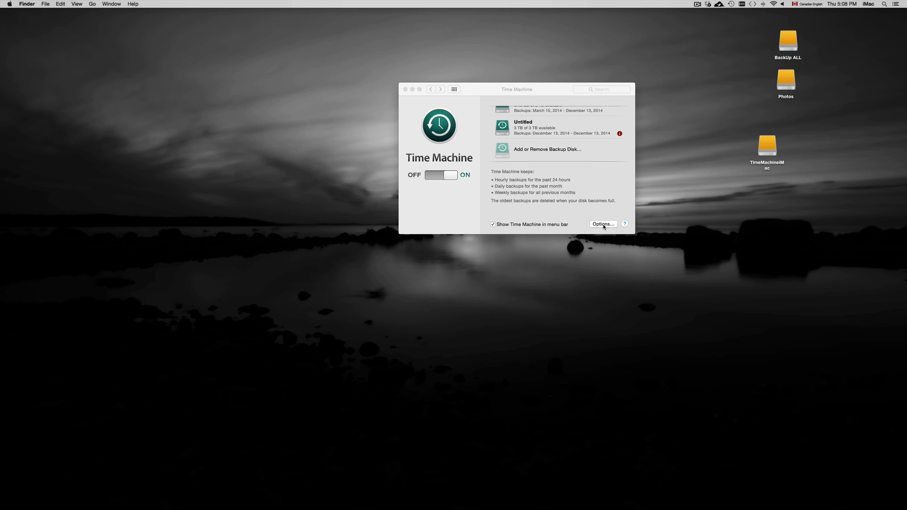
# - Choose TimeMachineiMac as the Time Machine backup disk, then close the preferences window
pyautogui.click(548, 151)
pyautogui.click(527, 152)
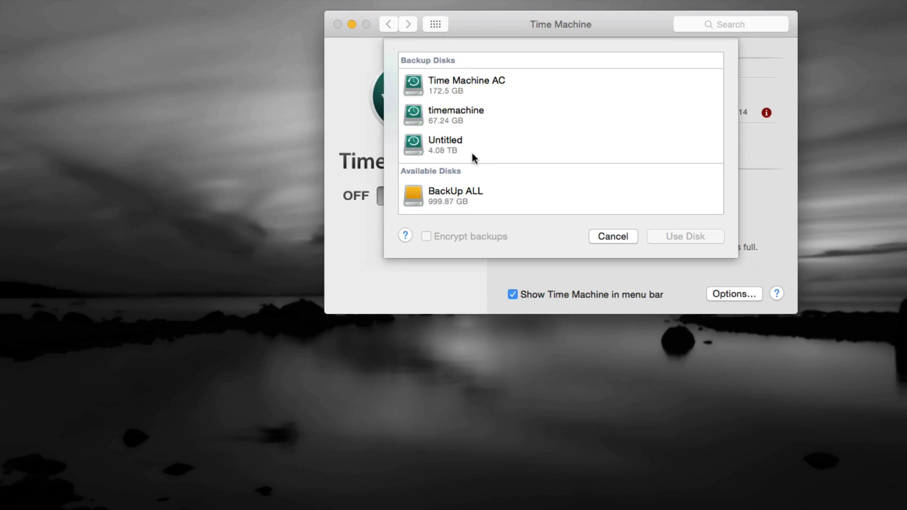
pyautogui.scroll(-5, 558, 161)
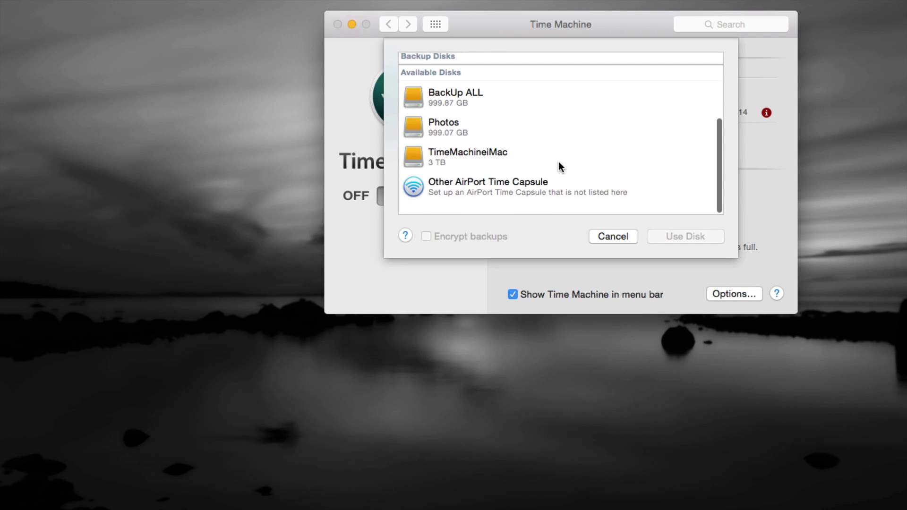
pyautogui.click(451, 169)
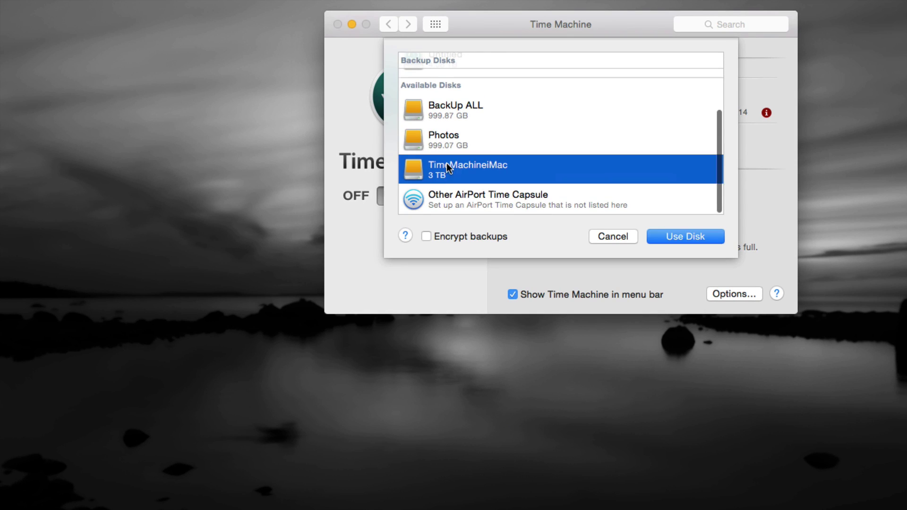
pyautogui.click(677, 237)
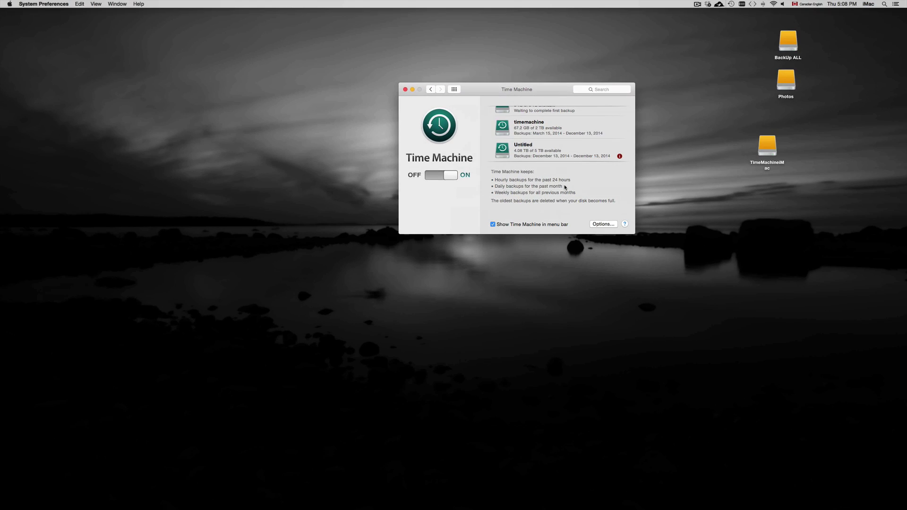
pyautogui.scroll(-3, 545, 152)
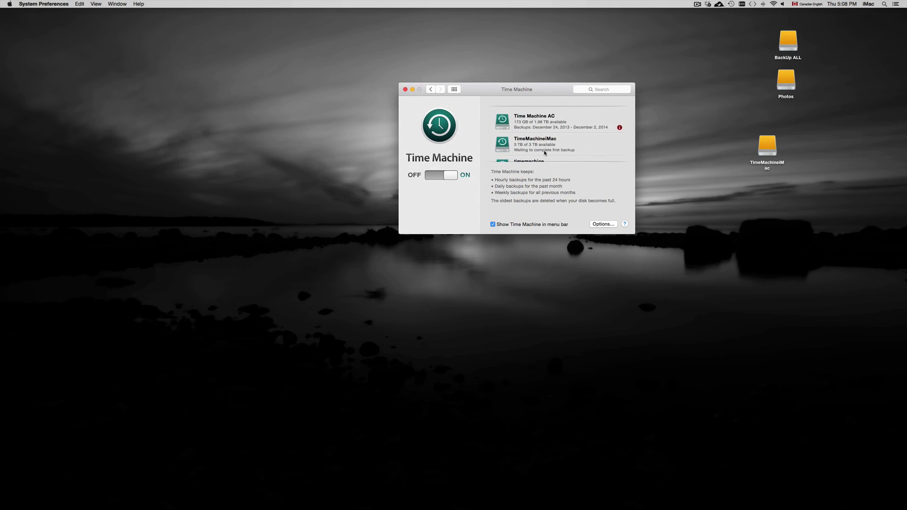
pyautogui.scroll(3, 545, 152)
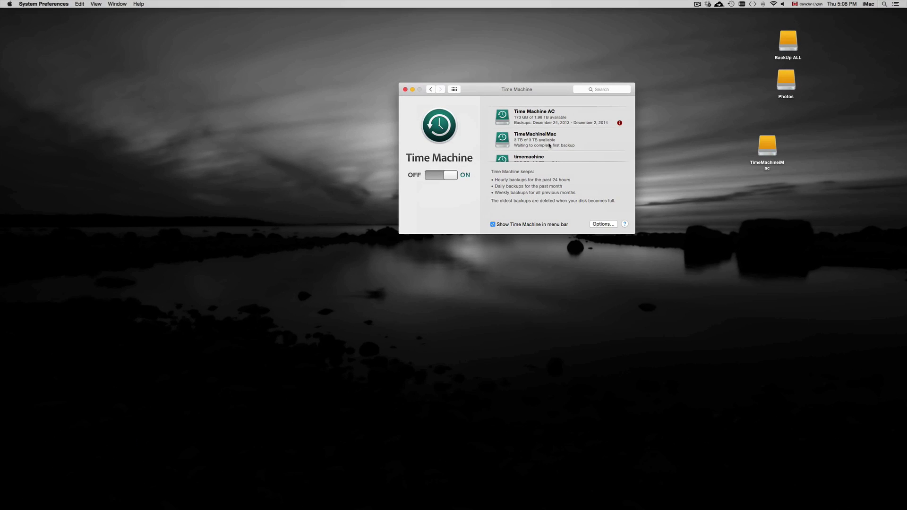
pyautogui.click(406, 90)
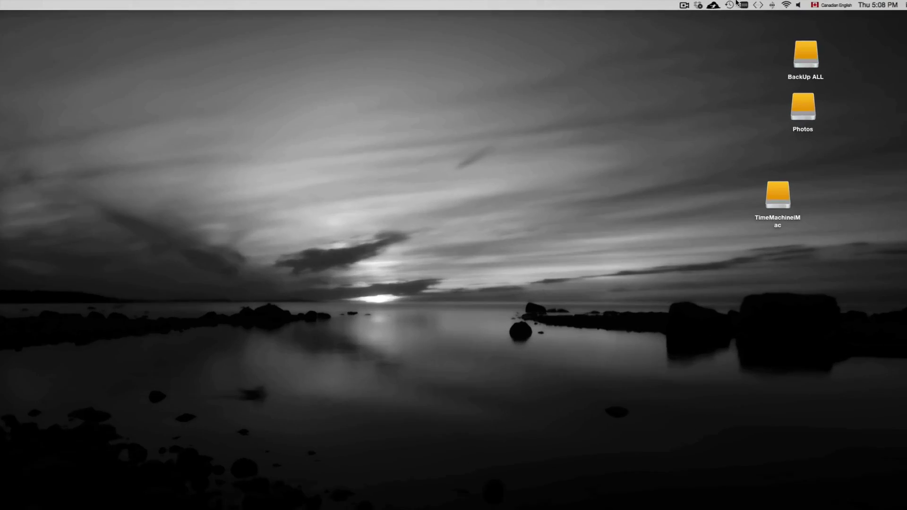
# - Skip the backup being prepared from the Time Machine menu-bar icon and recheck its status
pyautogui.click(728, 5)
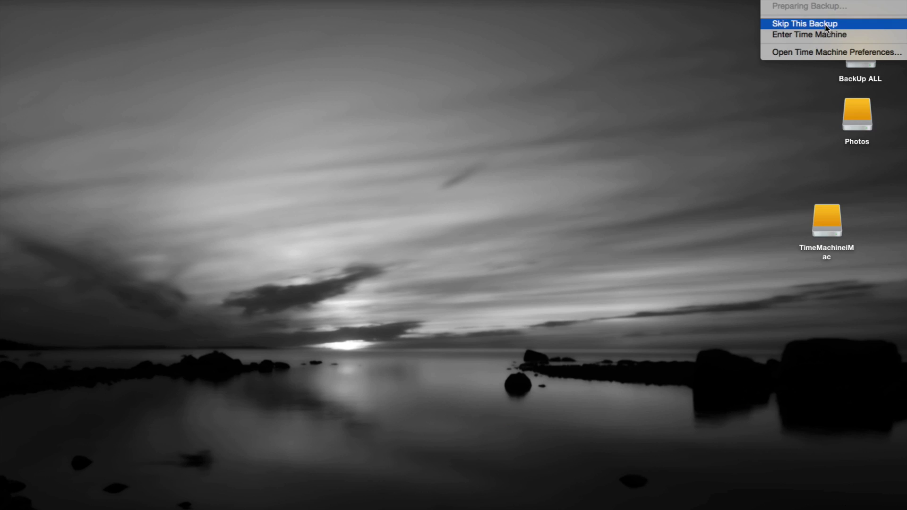
pyautogui.click(821, 25)
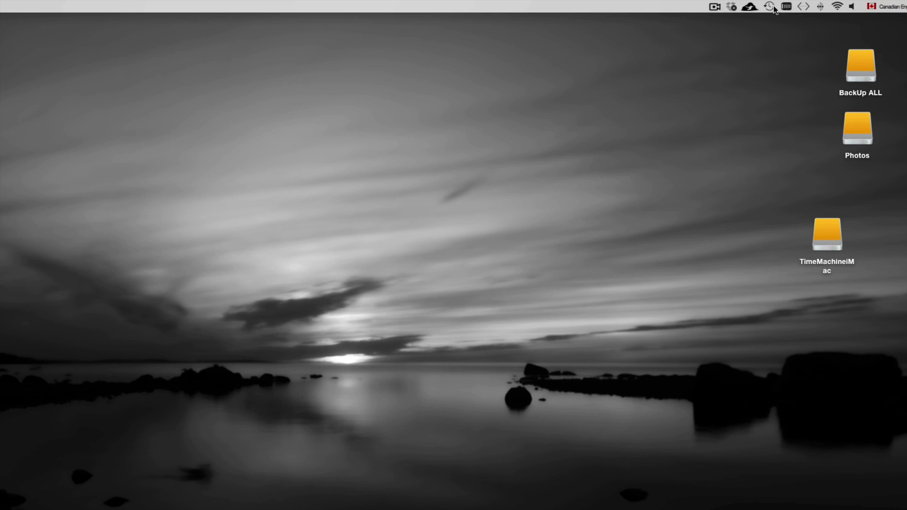
pyautogui.click(770, 7)
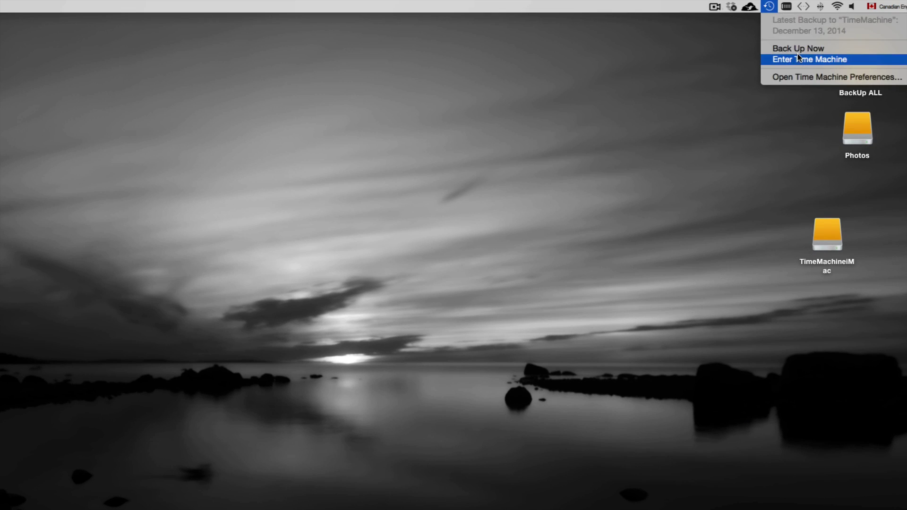
pyautogui.click(796, 57)
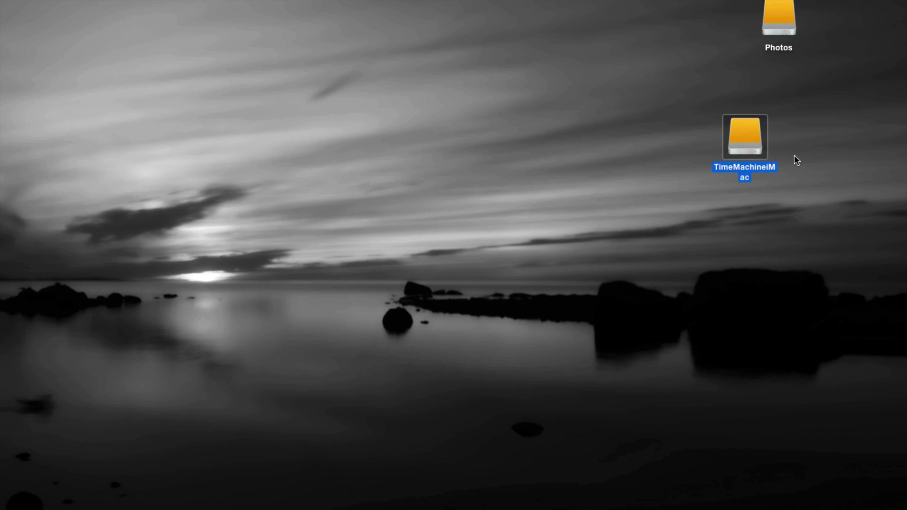
# - Choose Back Up Now from the TimeMachineiMac drive's shortcut menu
pyautogui.rightClick(745, 140)
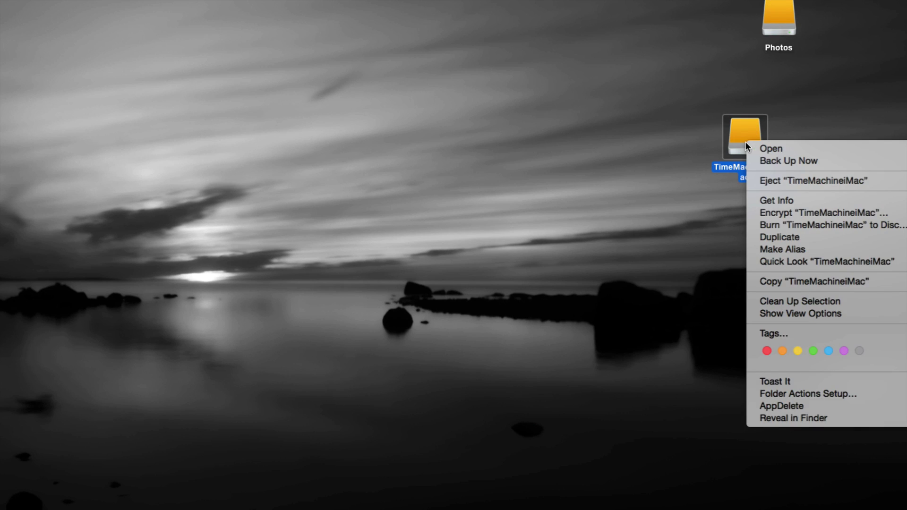
pyautogui.click(800, 162)
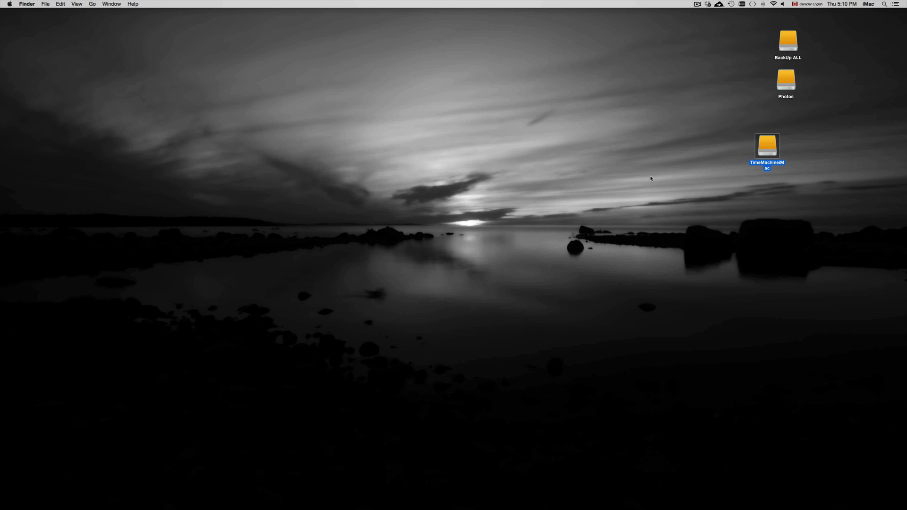
pyautogui.rightClick(757, 149)
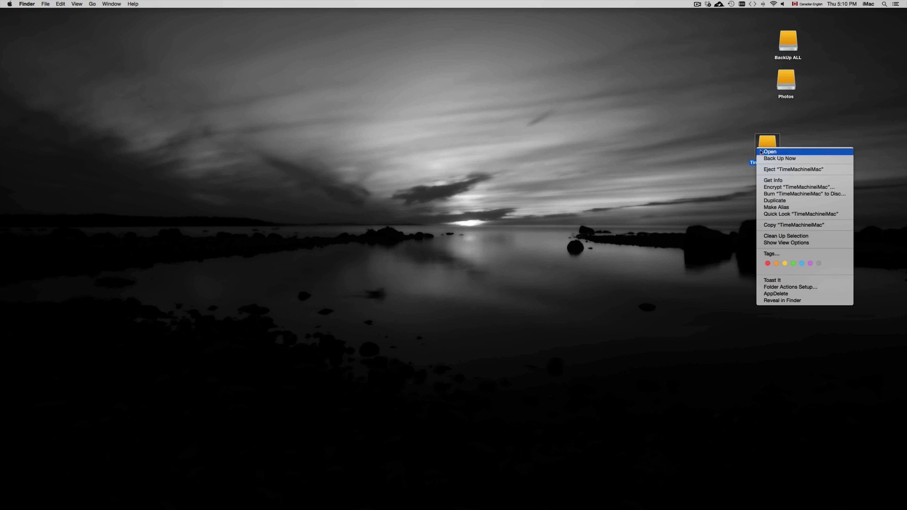
pyautogui.click(697, 157)
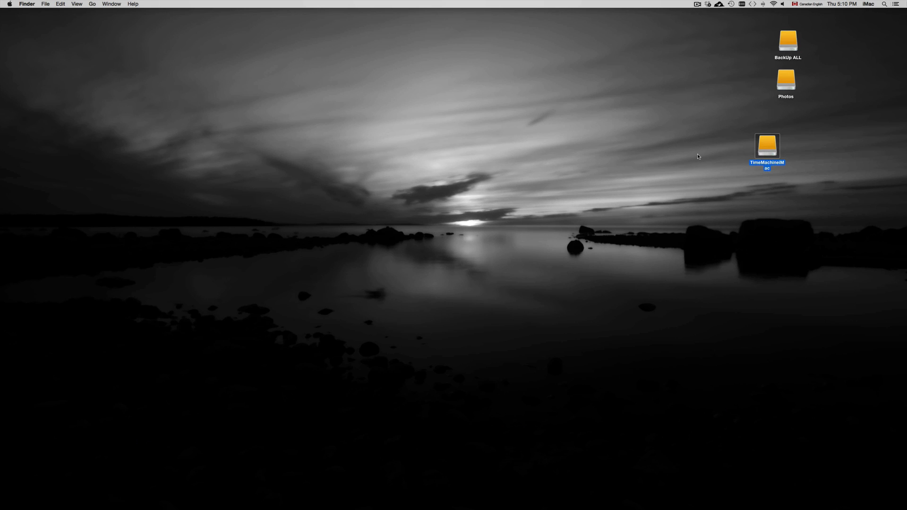